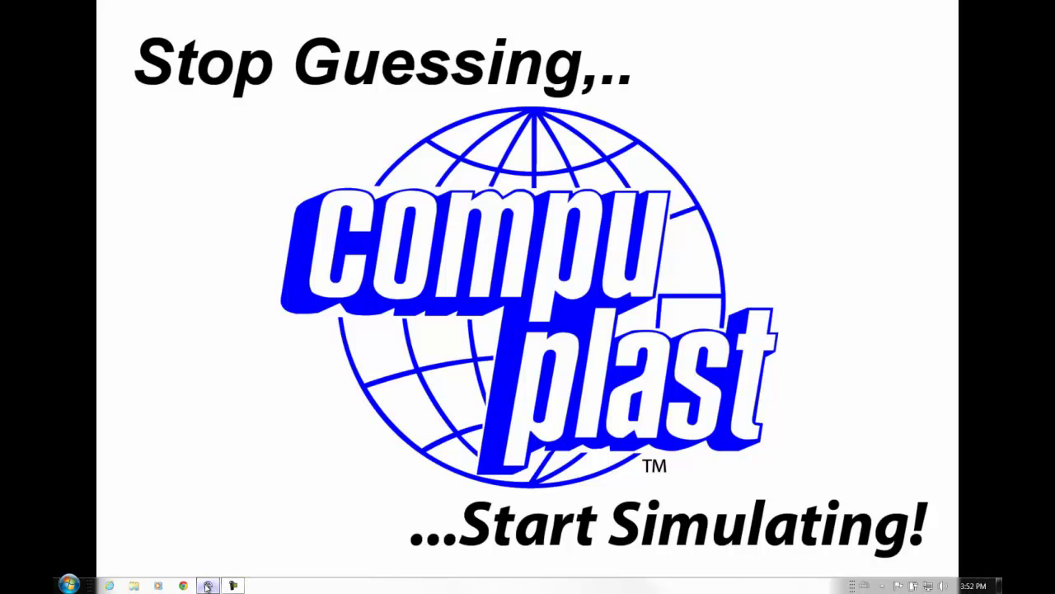
# Bring the Virtual Extrusion Laboratory window to the front to show the extruder example projects
pyautogui.click(207, 585)
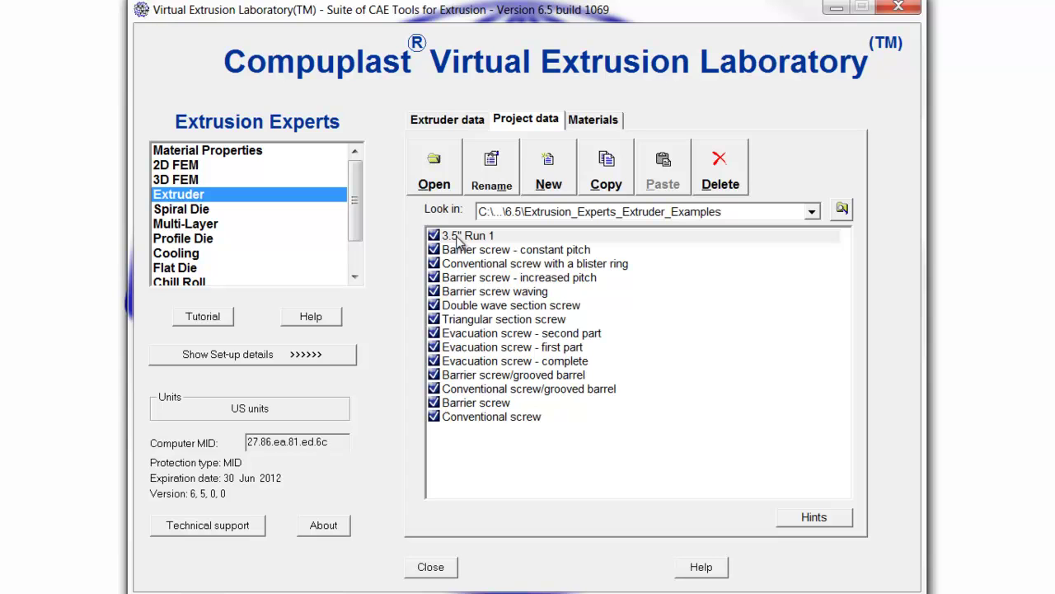
# Open the 3.5" Run 1 example project and scroll the project tree down to Results
pyautogui.click(458, 239)
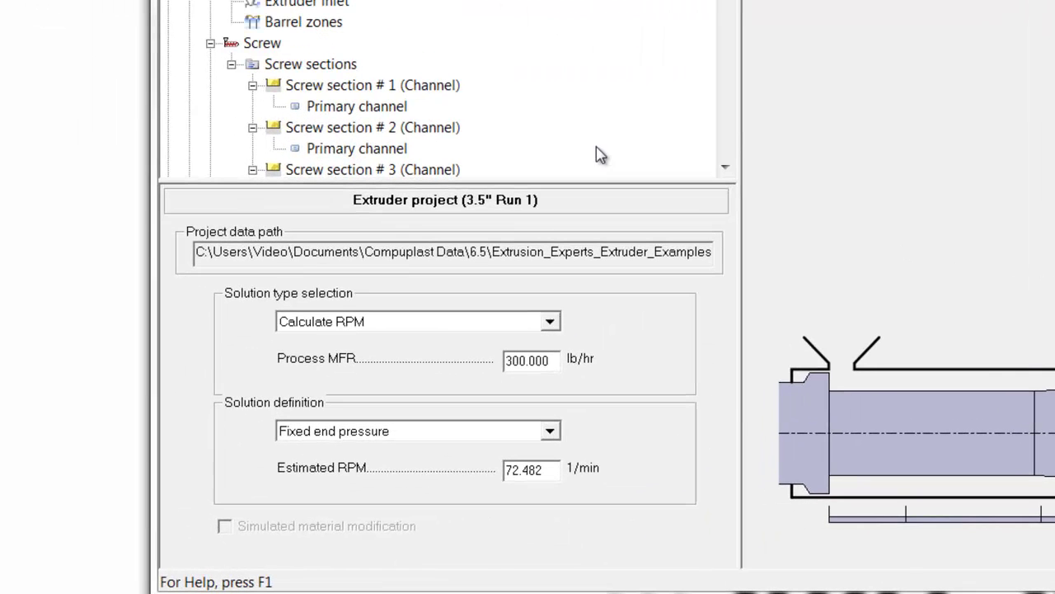
pyautogui.scroll(-8, 318, 47)
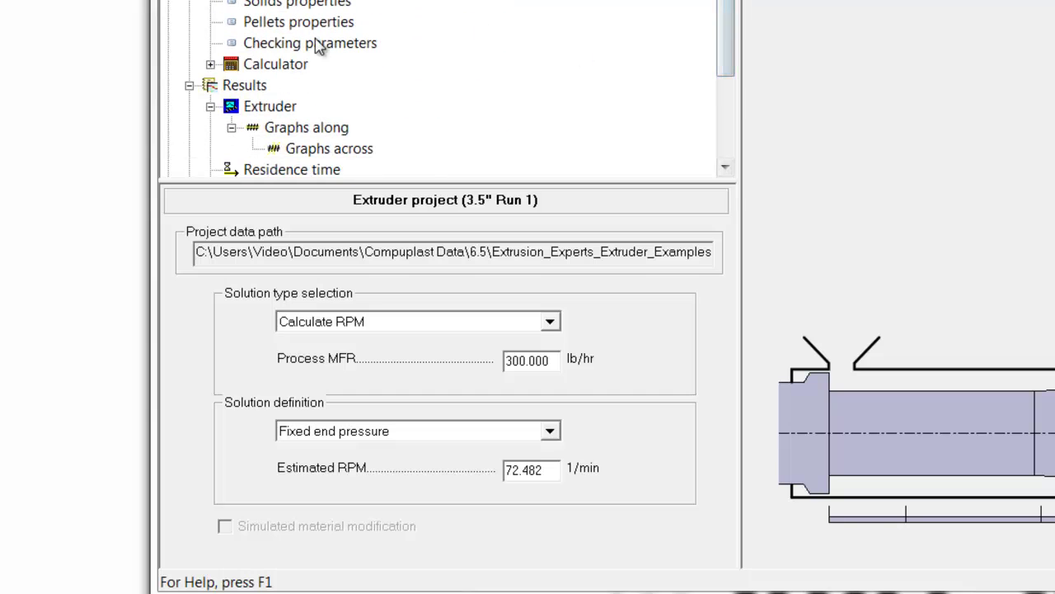
# Show the results summary, then graph temperature across the channel (375.000–402.685 F at 24 D)
pyautogui.click(216, 85)
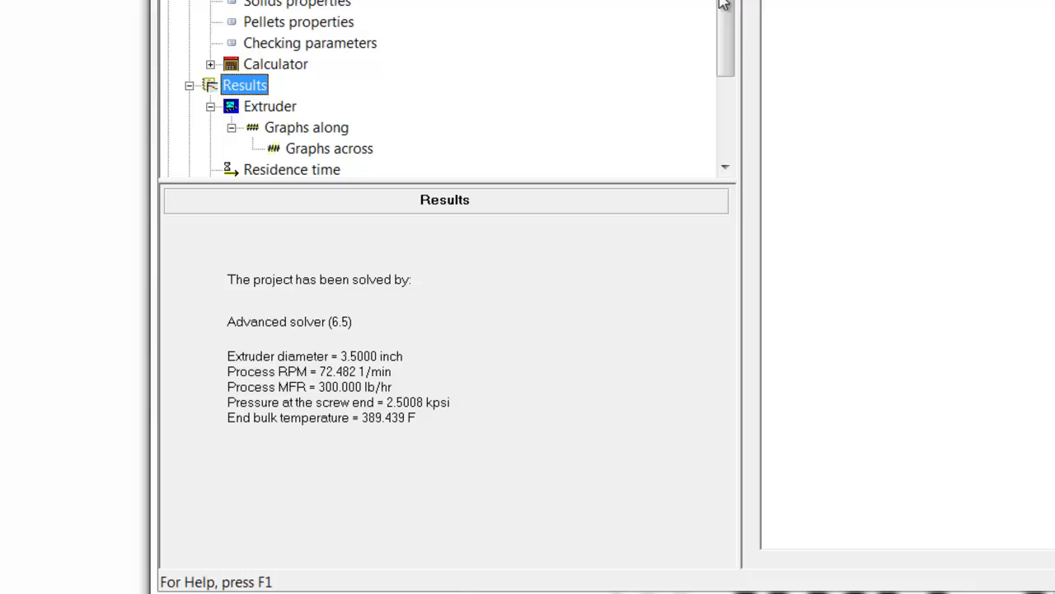
pyautogui.moveTo(725, 7); pyautogui.dragTo(728, 64)
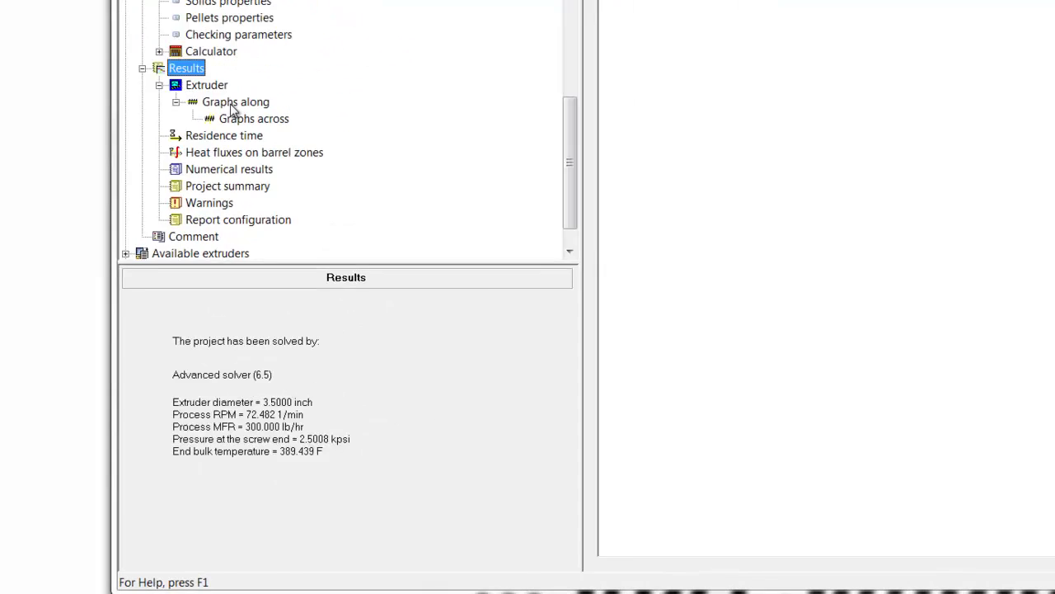
pyautogui.click(318, 5)
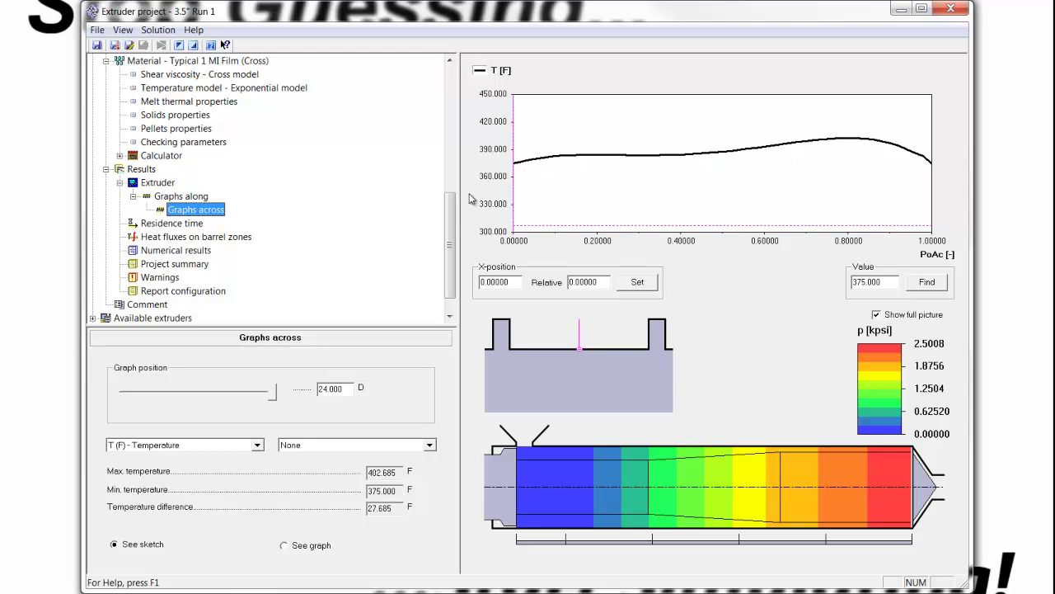
# Scroll up to Material(s) & process conditions, showing Typical 1 MI Film (Cross) LDPE at 86 F
pyautogui.moveTo(452, 228)
pyautogui.mouseDown()
pyautogui.moveTo(452, 169)
pyautogui.moveTo(452, 216)
pyautogui.mouseUp()
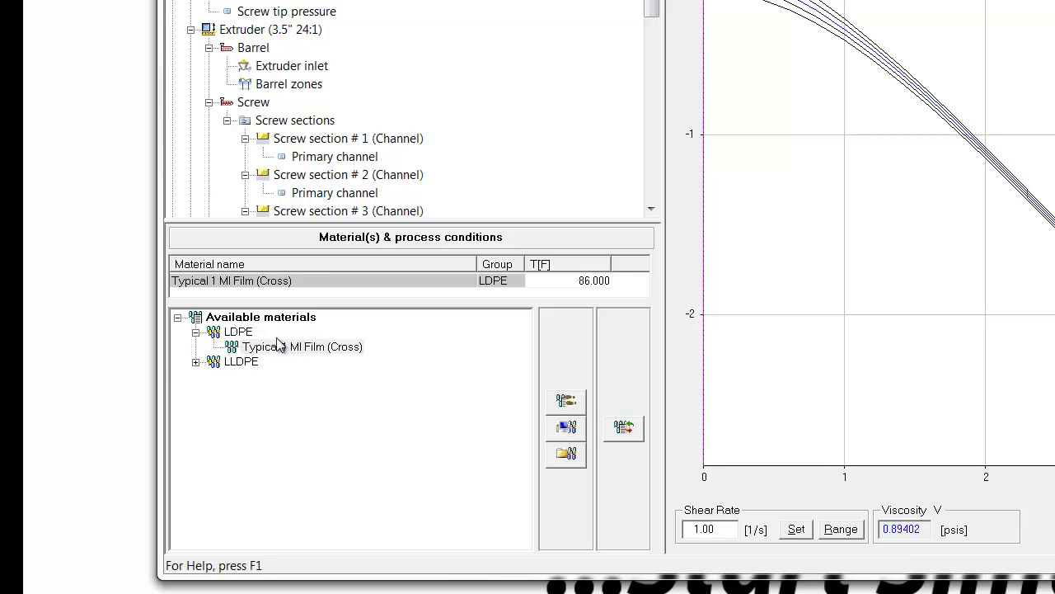
# Replace the project material with Typical 1 MI LLDPE (Log-polynomial) from the LLDPE group
pyautogui.click(196, 362)
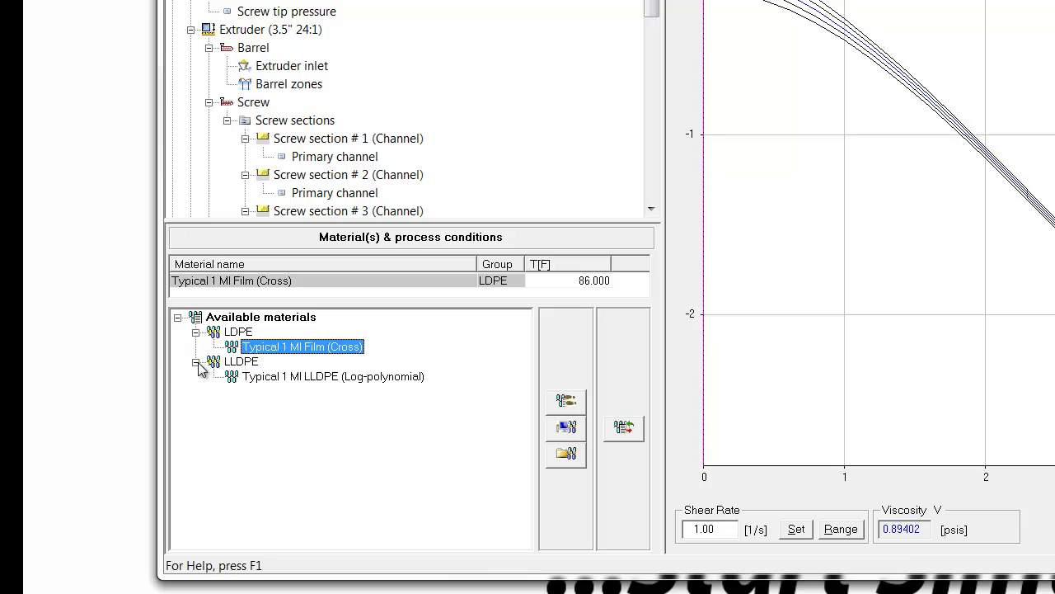
pyautogui.click(245, 379)
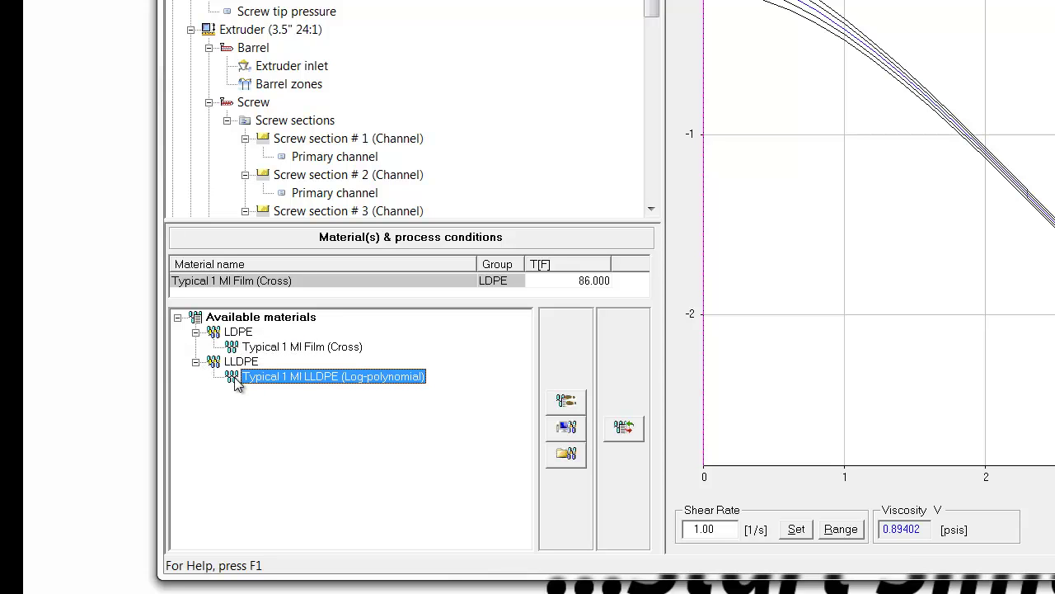
pyautogui.click(627, 431)
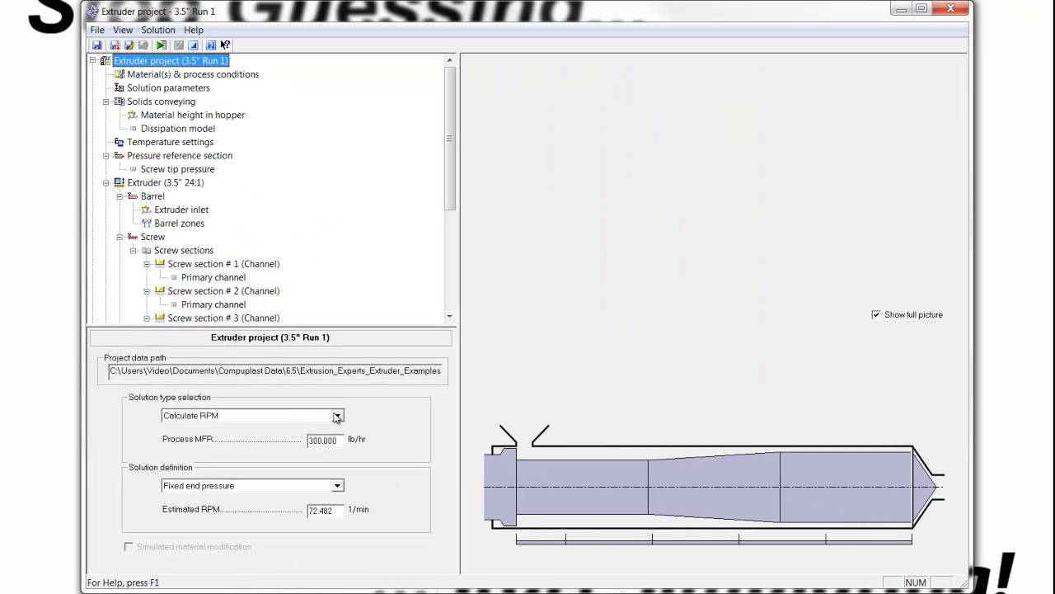
# Keep Calculate RPM as the solution type and solve, converging at 51.624 RPM and 418.952 F
pyautogui.click(337, 417)
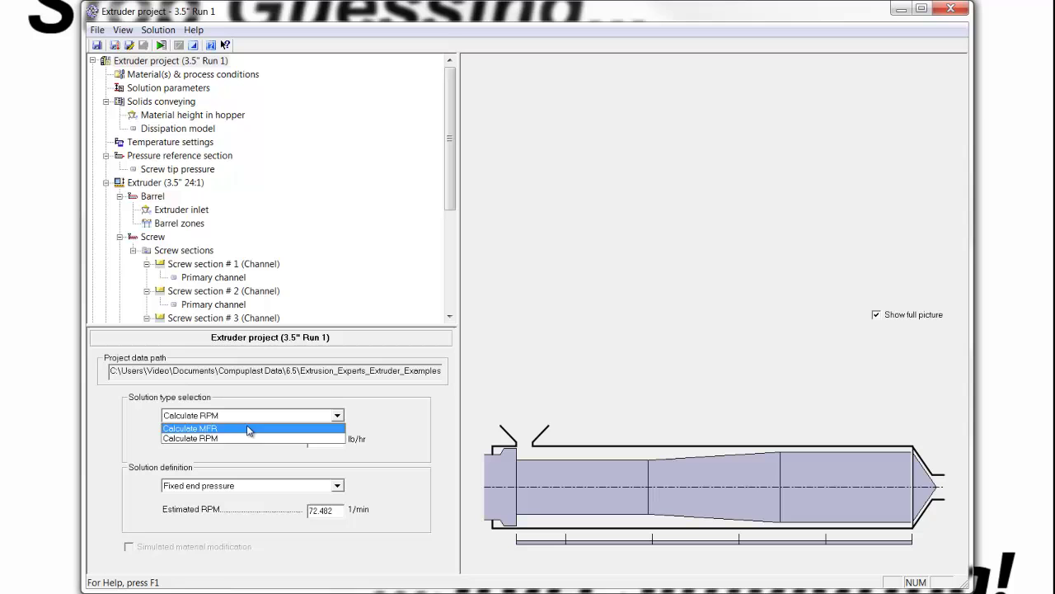
pyautogui.click(243, 439)
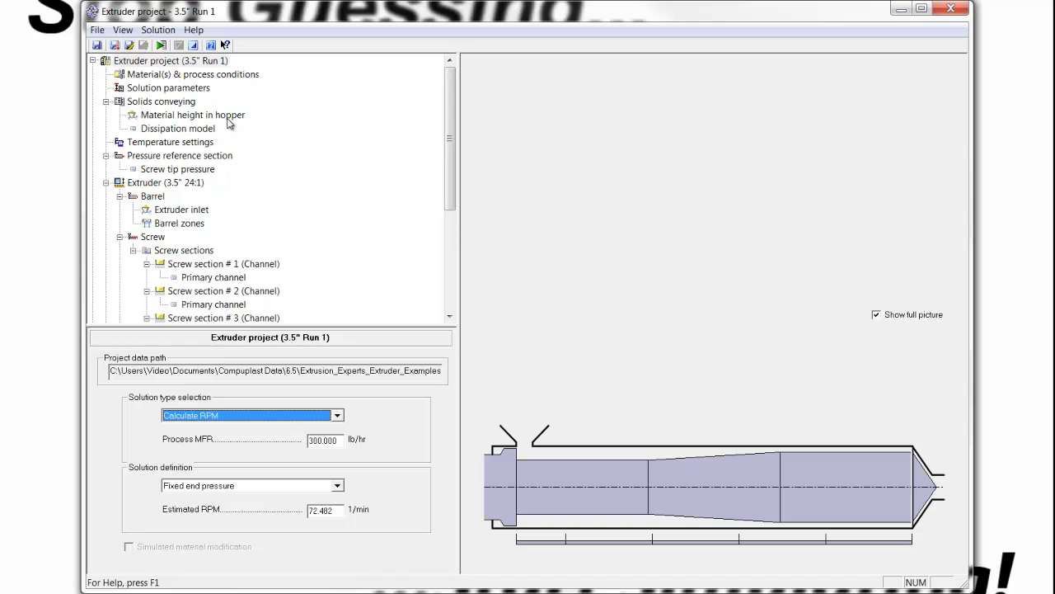
pyautogui.click(139, 63)
pyautogui.click(161, 45)
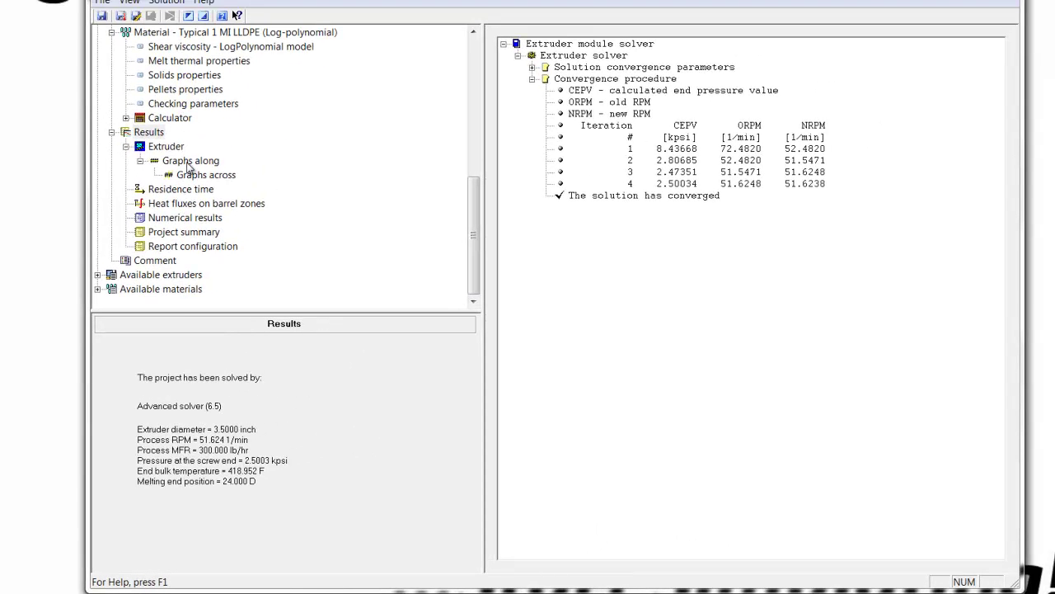
# Graph bulk temperature and unmelted fraction along the screw, reading 418.888 F at 23.982 D
pyautogui.click(189, 161)
pyautogui.moveTo(693, 148); pyautogui.dragTo(973, 167)
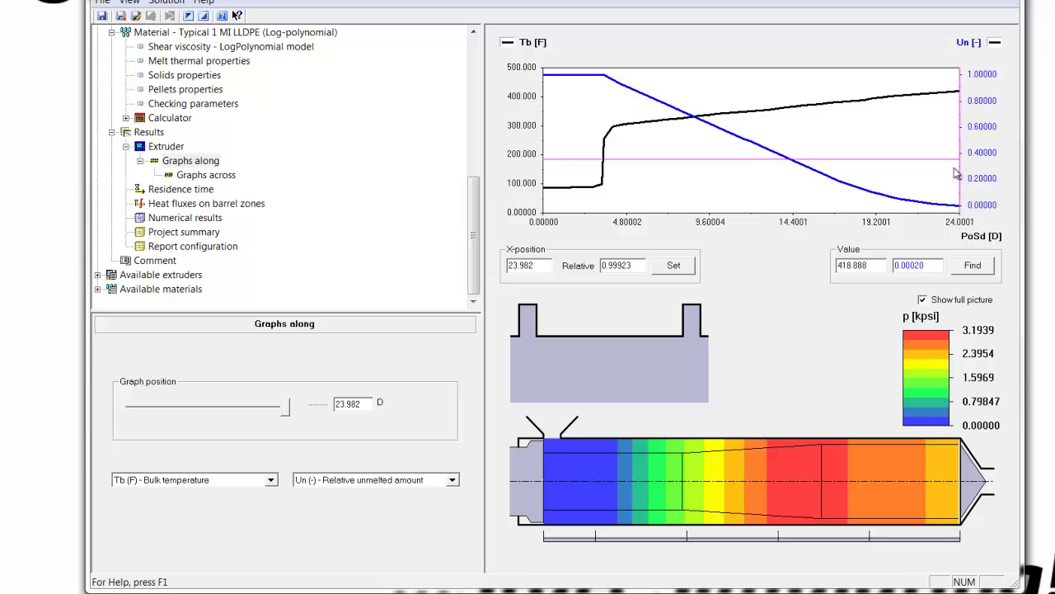
pyautogui.moveTo(934, 198)
pyautogui.mouseDown()
pyautogui.moveTo(927, 203)
pyautogui.moveTo(969, 212)
pyautogui.mouseUp()
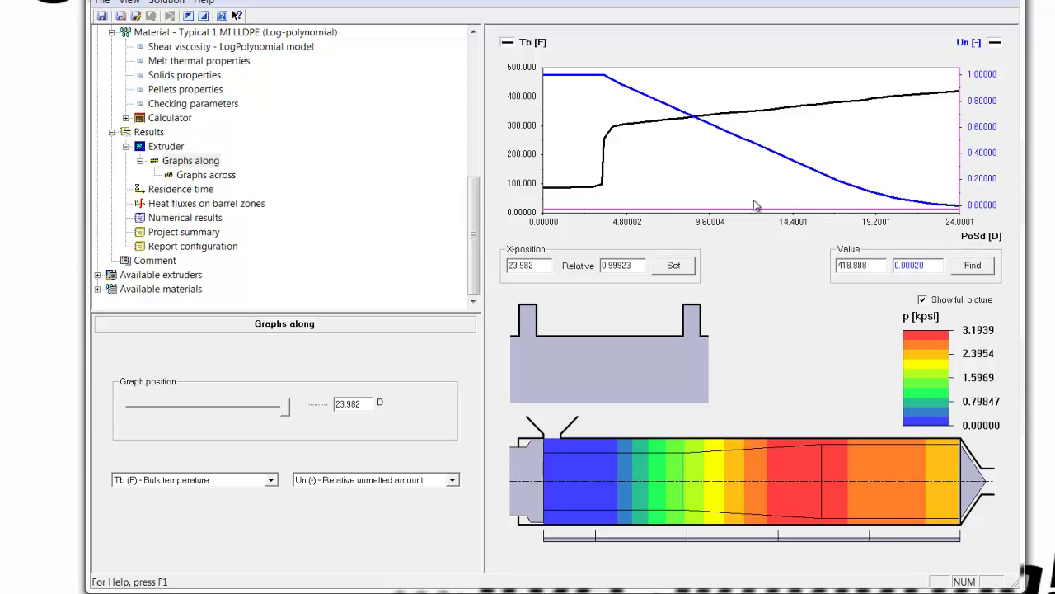
# Graph LLDPE temperature across the channel and read 435.985 F at relative position 0.661
pyautogui.click(203, 177)
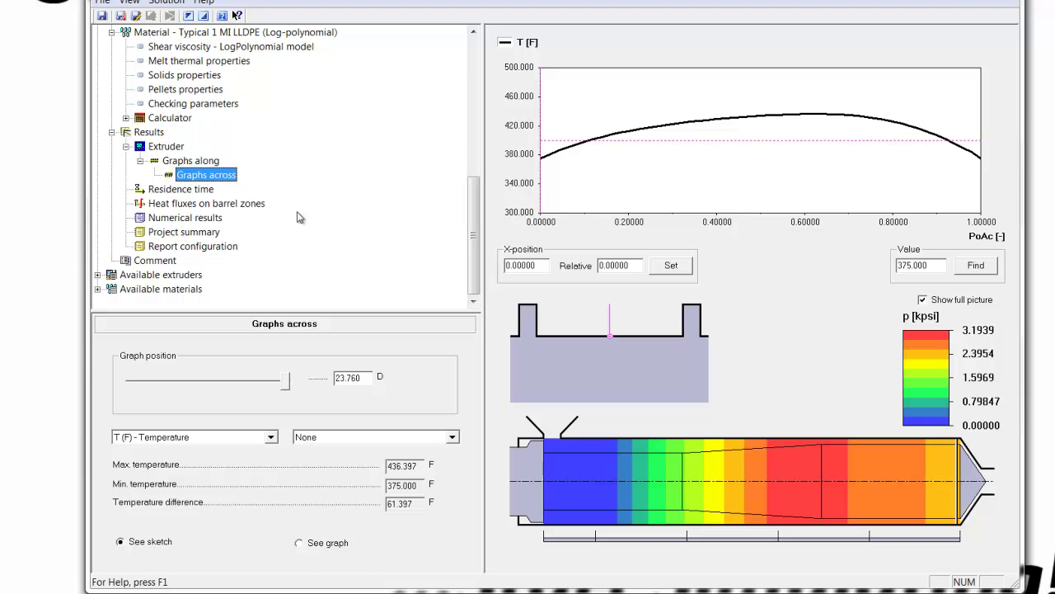
pyautogui.click(832, 172)
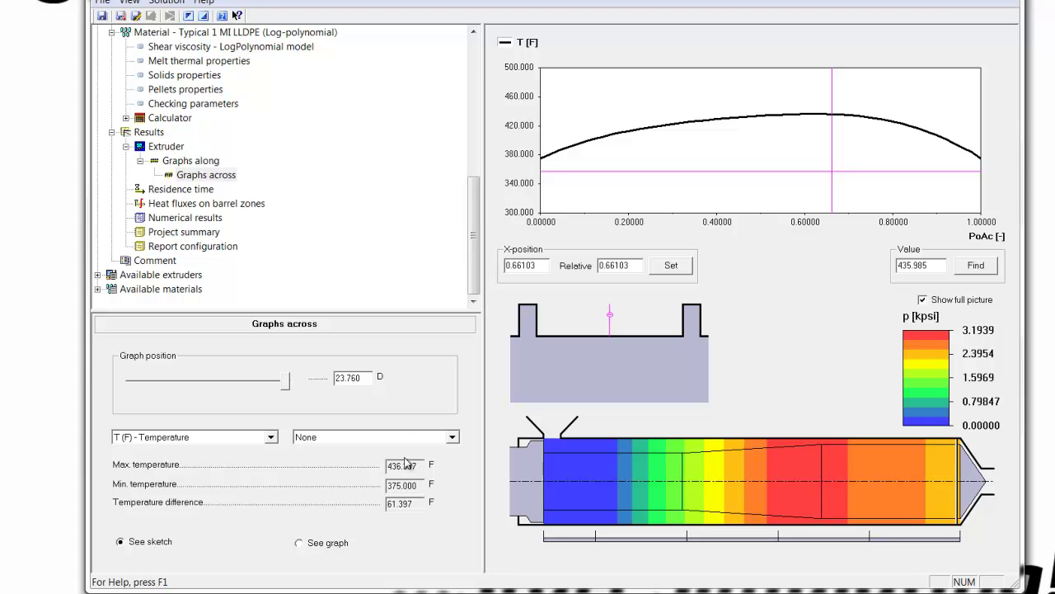
pyautogui.moveTo(475, 249); pyautogui.dragTo(475, 92)
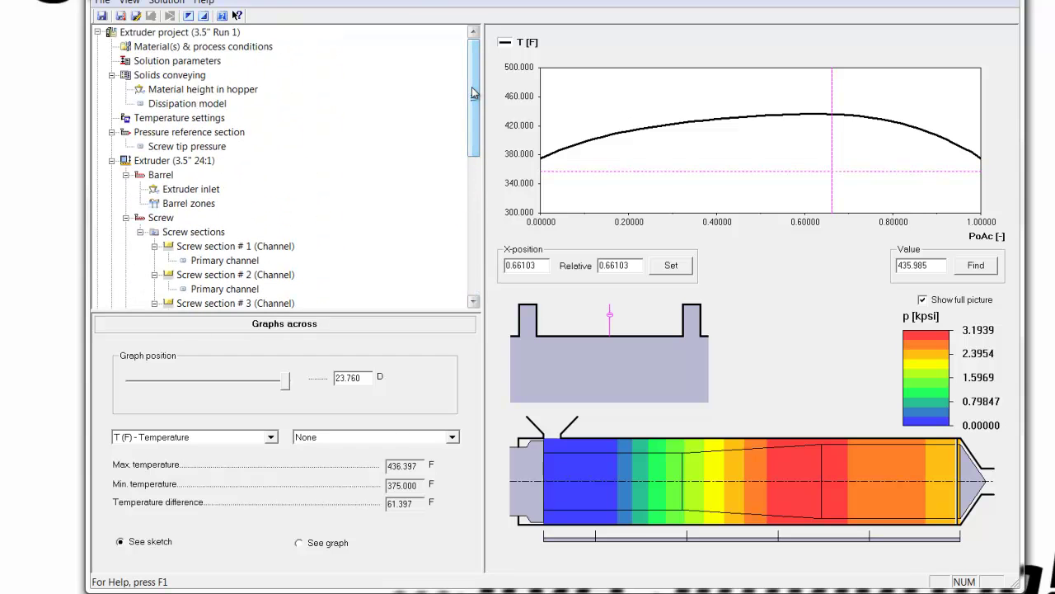
# Change Process MFR from 300 to 400 lb/hr and re-solve the project
pyautogui.click(182, 33)
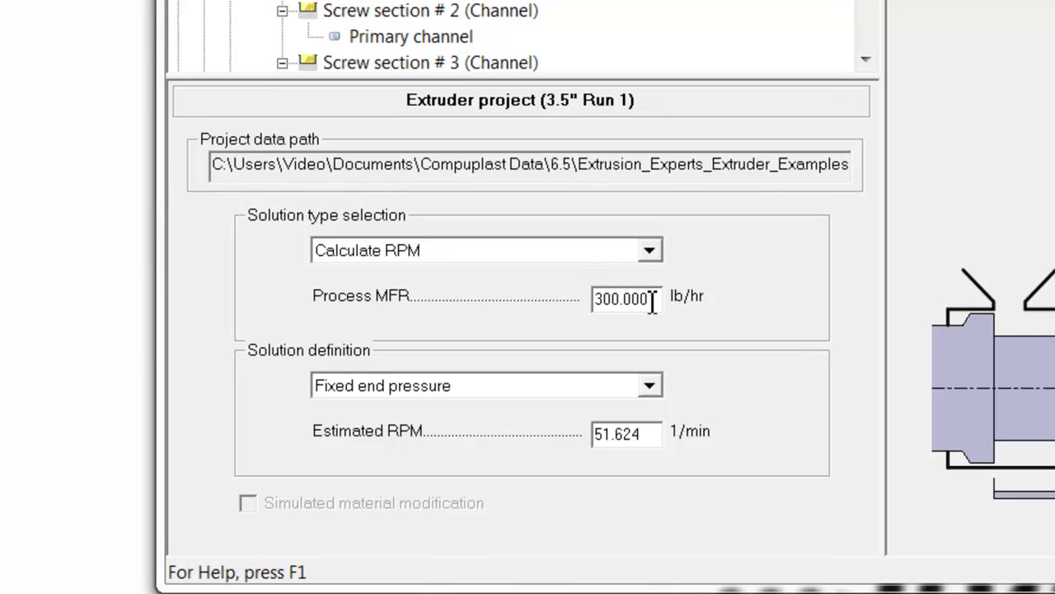
pyautogui.moveTo(451, 390); pyautogui.dragTo(433, 392)
pyautogui.moveTo(627, 306); pyautogui.dragTo(587, 305)
pyautogui.write('400')
pyautogui.press('Tab')
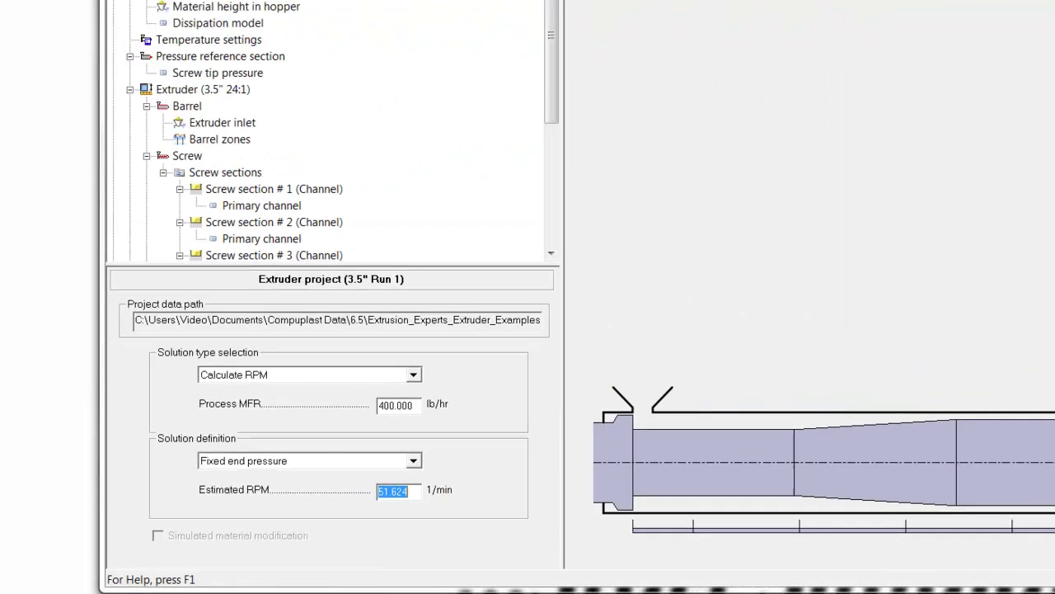
pyautogui.click(165, 46)
pyautogui.click(165, 30)
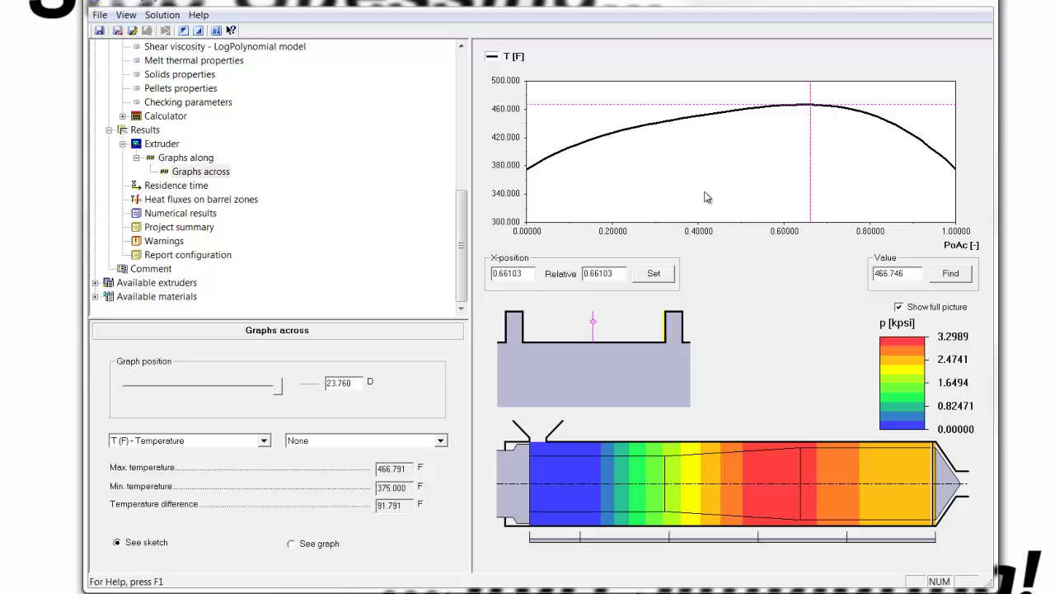
# Read the peak cross-channel temperature on the 400 lb/hr graph
pyautogui.click(810, 183)
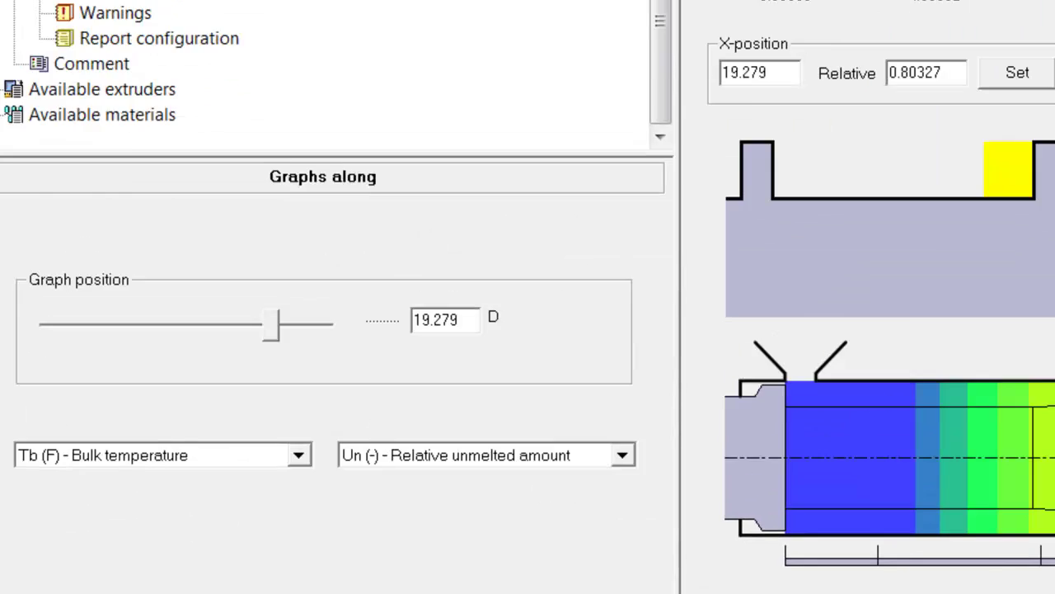
# Read the bulk temperature near the screw end, then return to the Extruder project settings (400 lb/hr, 72.317 RPM)
pyautogui.moveTo(883, 183); pyautogui.dragTo(996, 189)
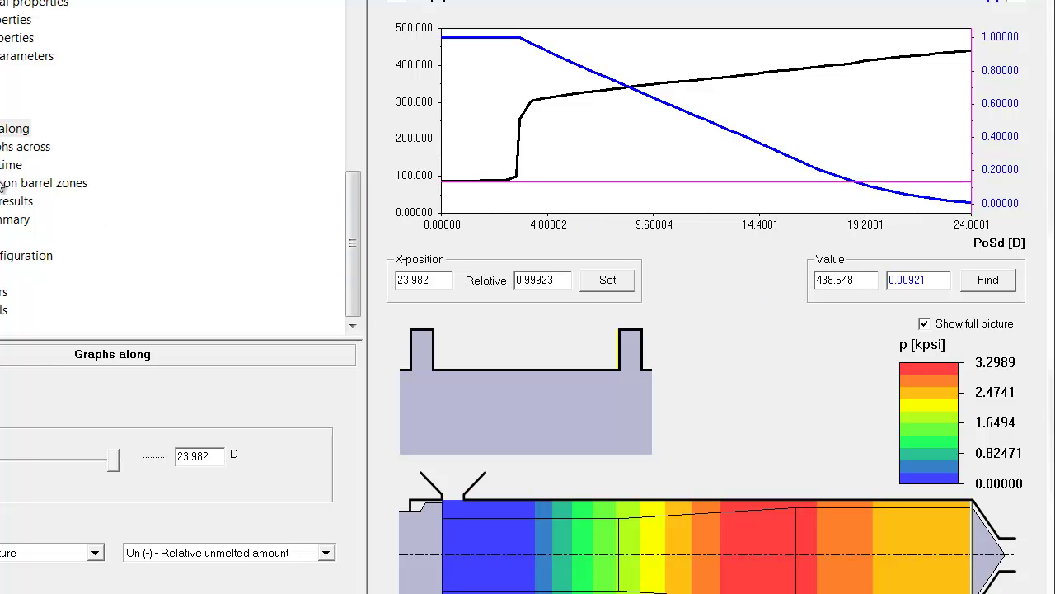
pyautogui.moveTo(344, 263); pyautogui.dragTo(361, 51)
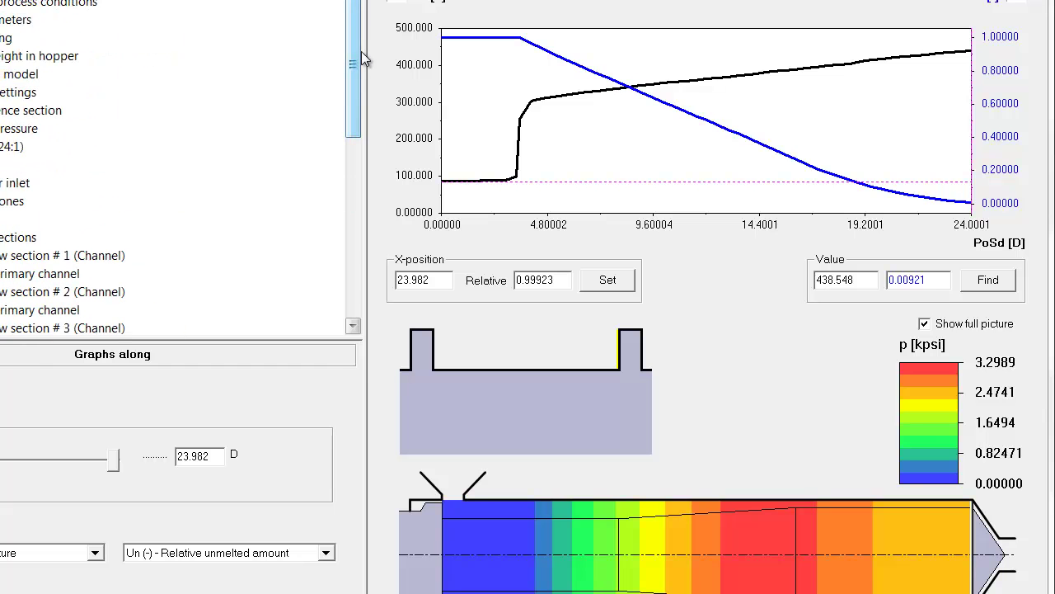
pyautogui.click(69, 1)
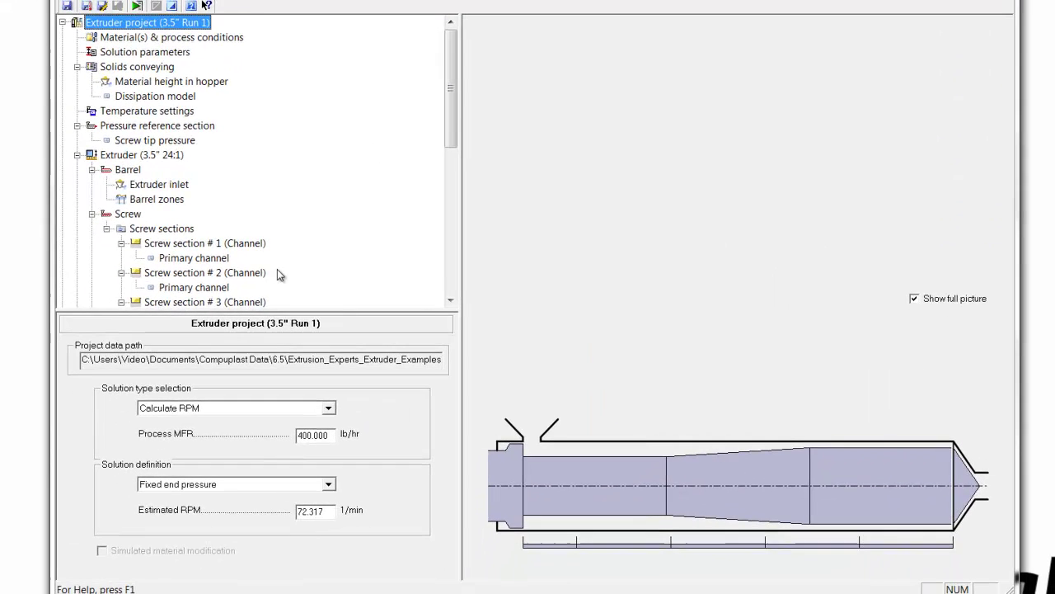